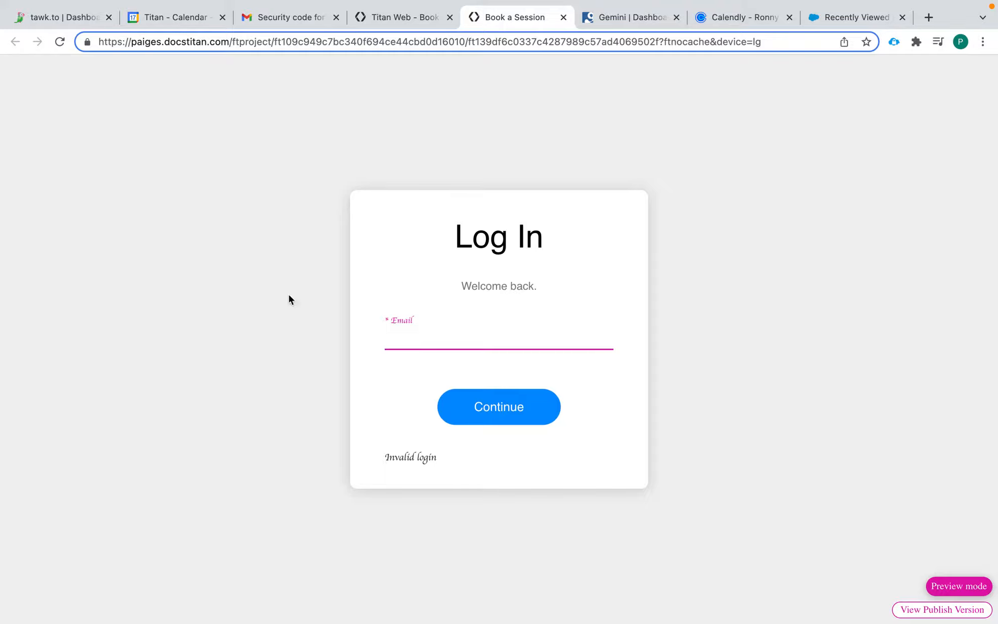
# Enter the account email on the preview login page and continue to request a code
pyautogui.click(496, 410)
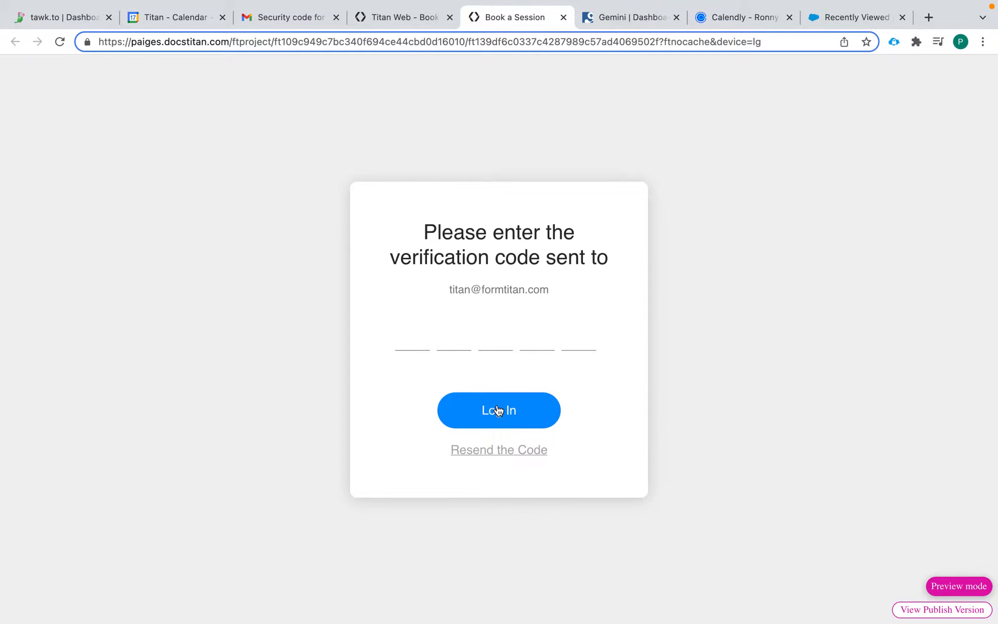
# Open the newest Book a Session security-code email in the Gmail inbox, then return to the booking tab
pyautogui.click(294, 16)
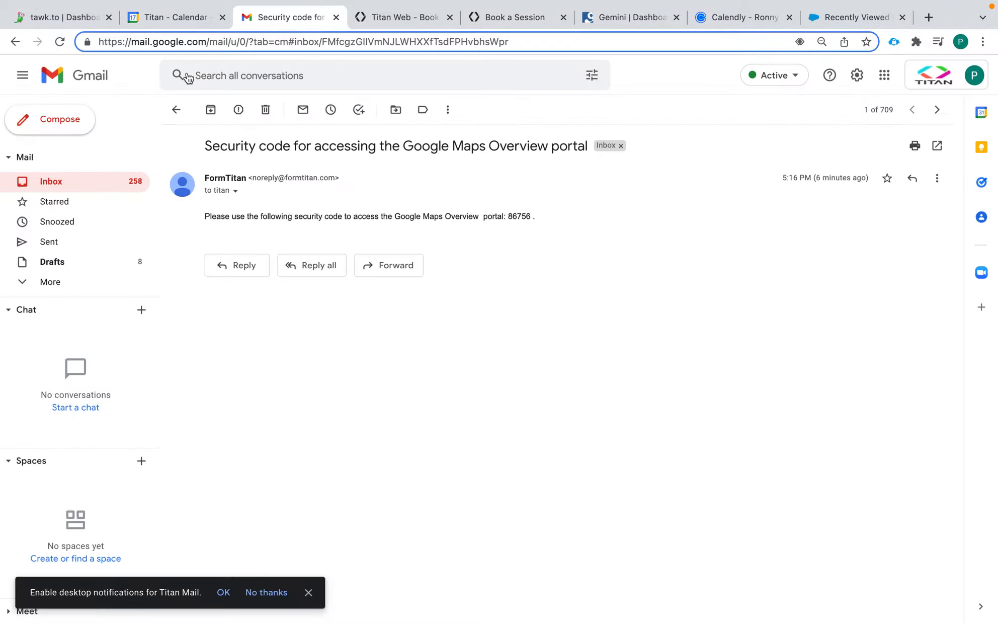
pyautogui.click(127, 184)
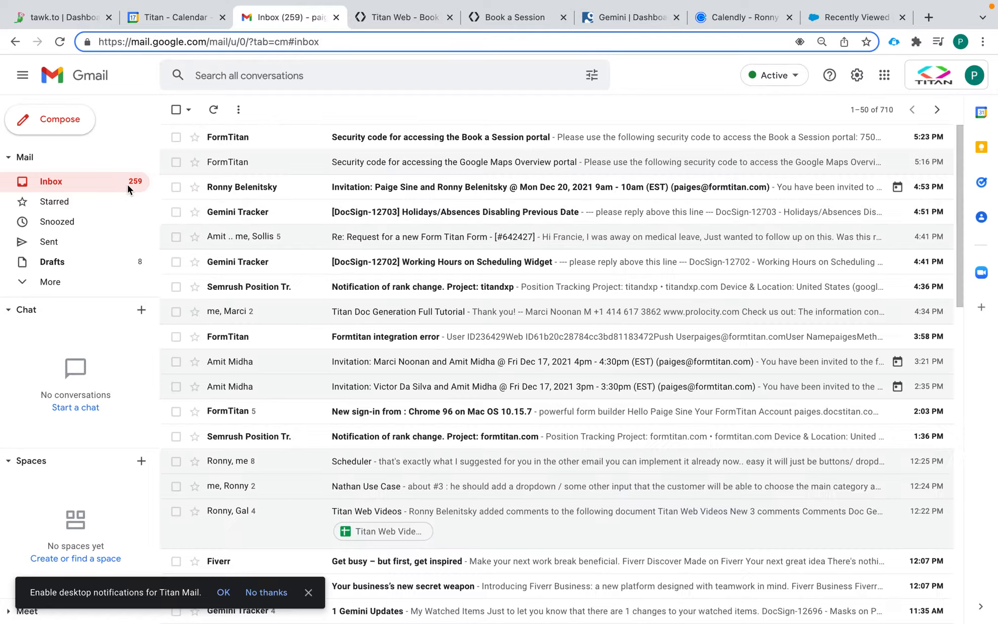
pyautogui.click(388, 141)
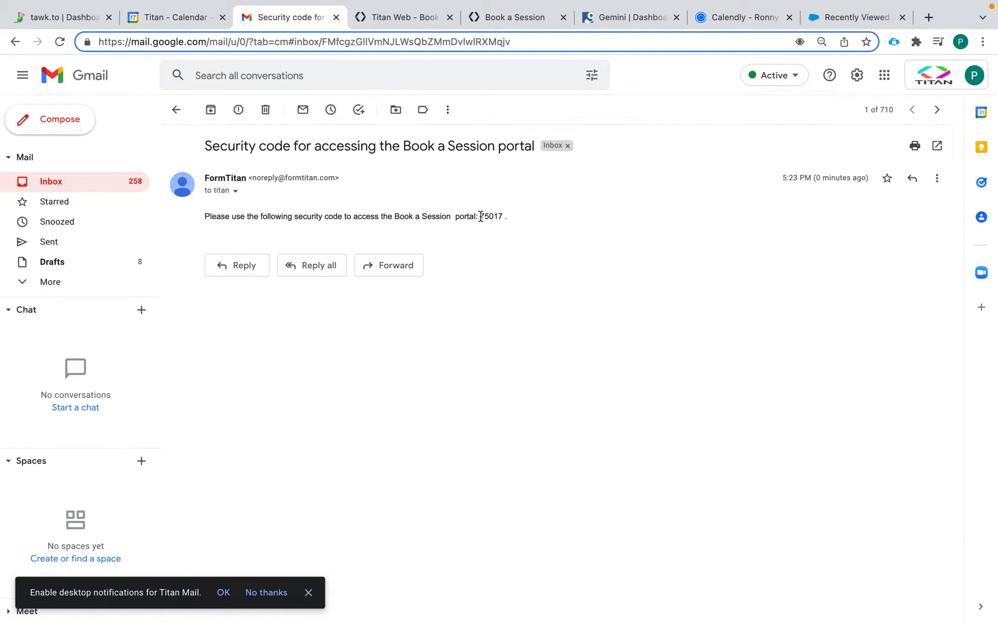
pyautogui.click(511, 17)
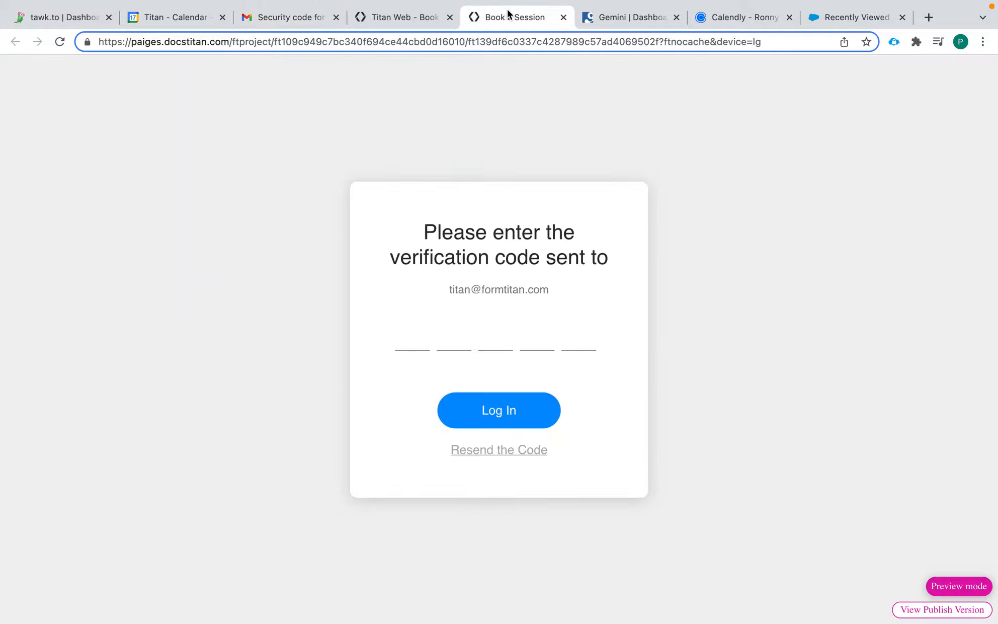
# Enter the emailed verification code into the code boxes and log in
pyautogui.click(410, 331)
pyautogui.click(500, 416)
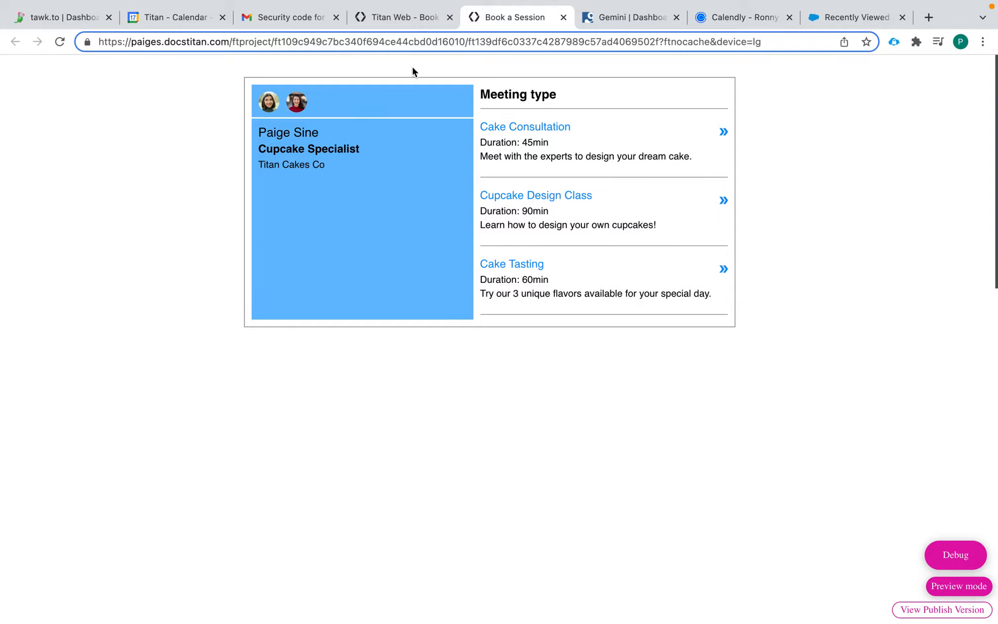
# Open the editor's Project settings, User Access section, and the SmartV login configuration
pyautogui.click(436, 20)
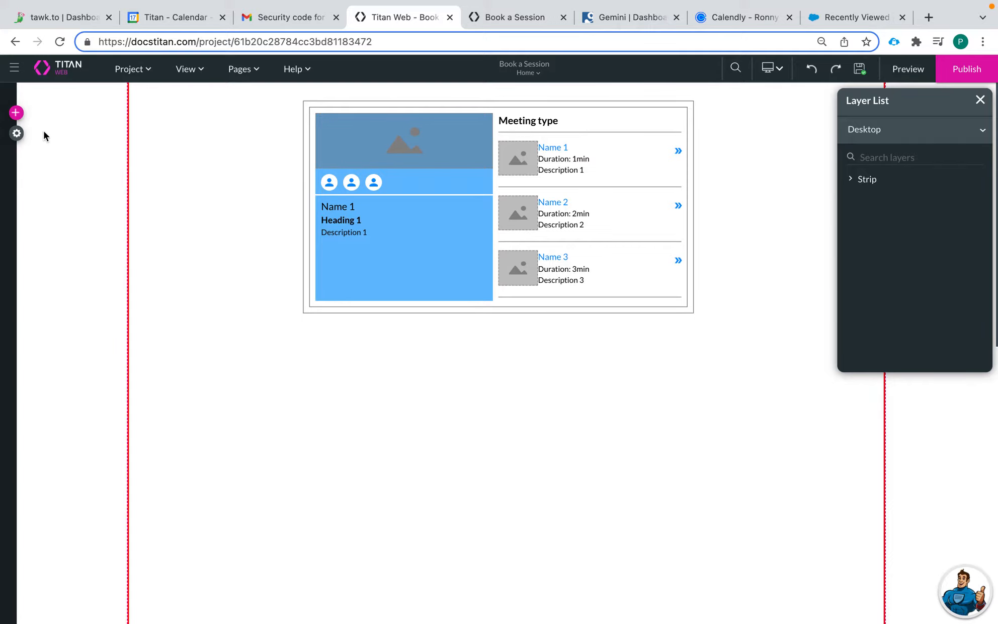
pyautogui.click(16, 112)
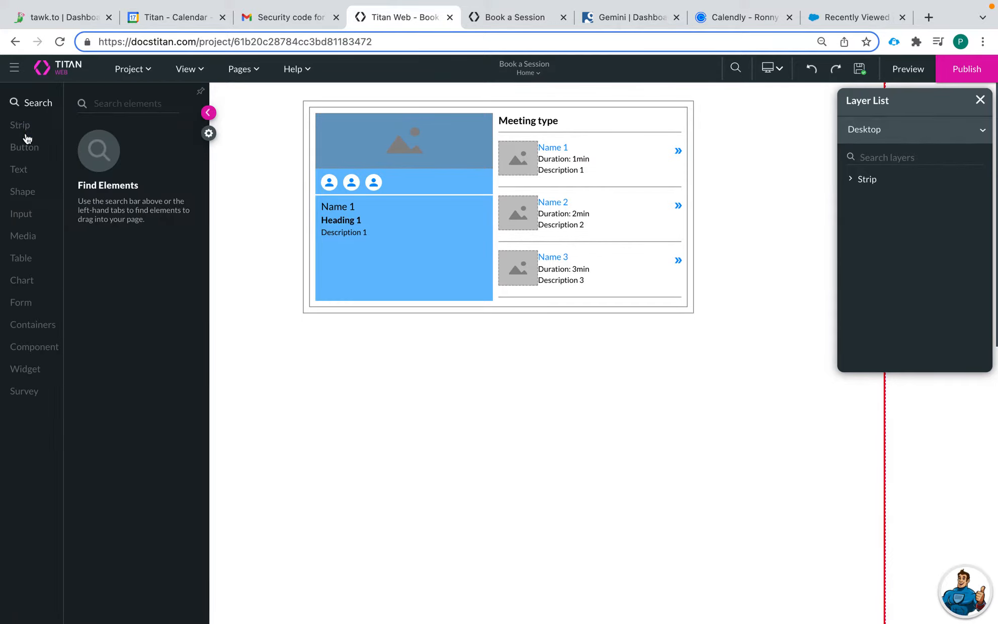
pyautogui.click(209, 135)
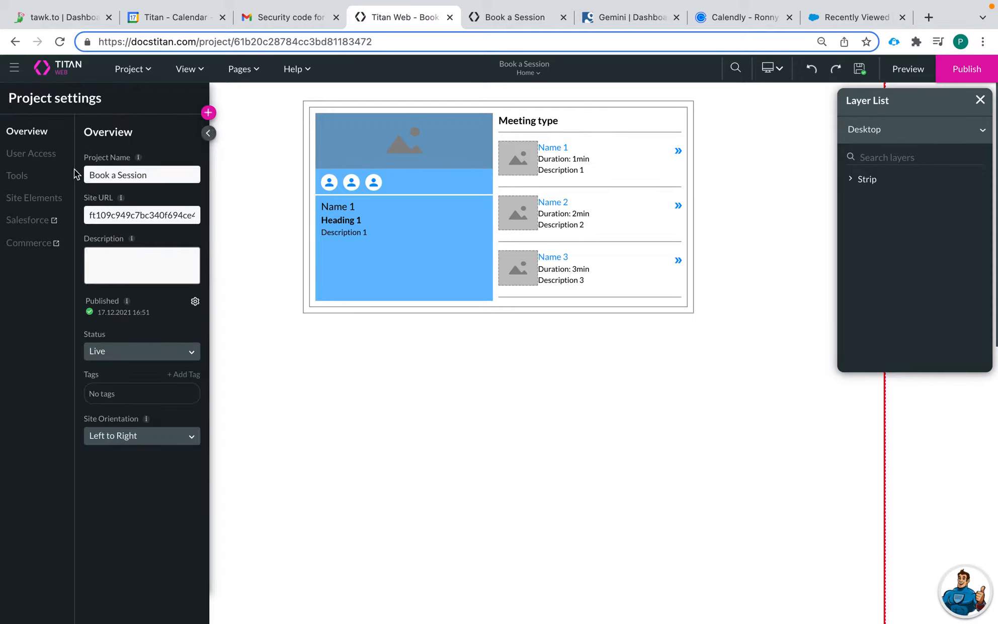
pyautogui.click(31, 155)
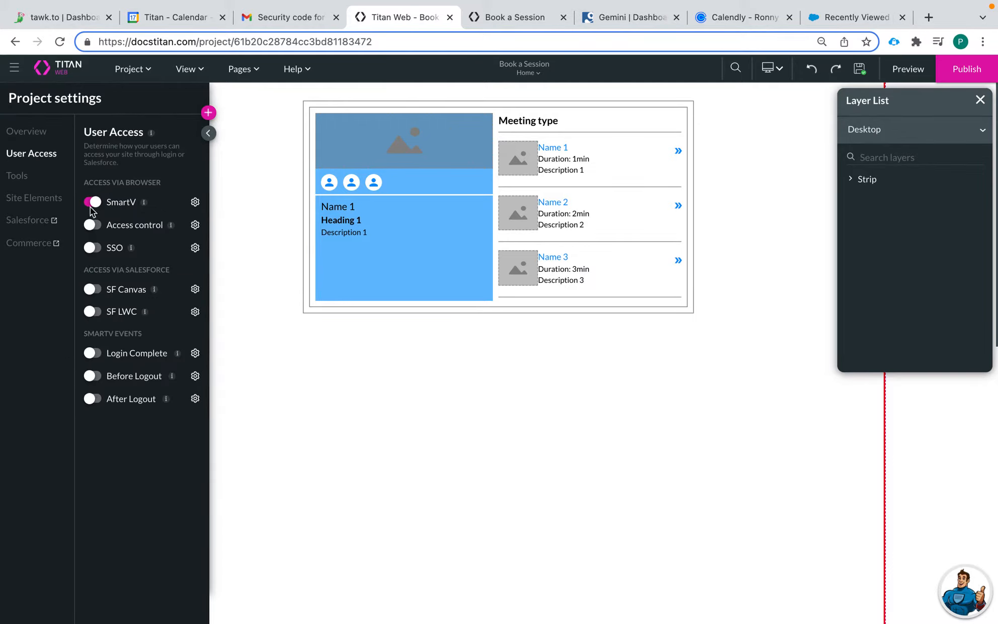
pyautogui.click(198, 203)
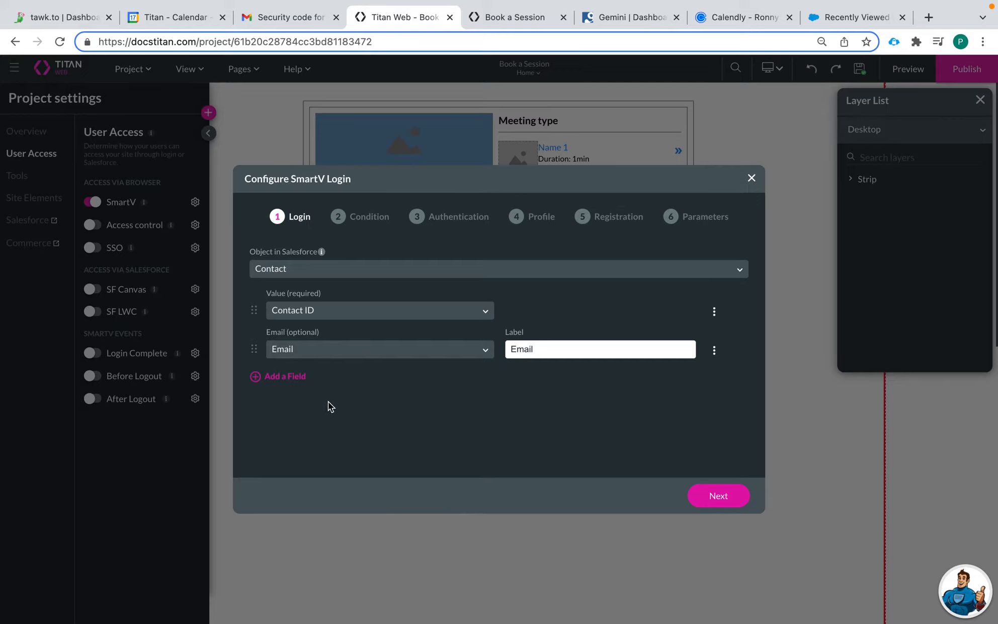
# Run the SmartV wizard with SmartV as the verification code field, skipping profile and registration, and generate it
pyautogui.click(706, 503)
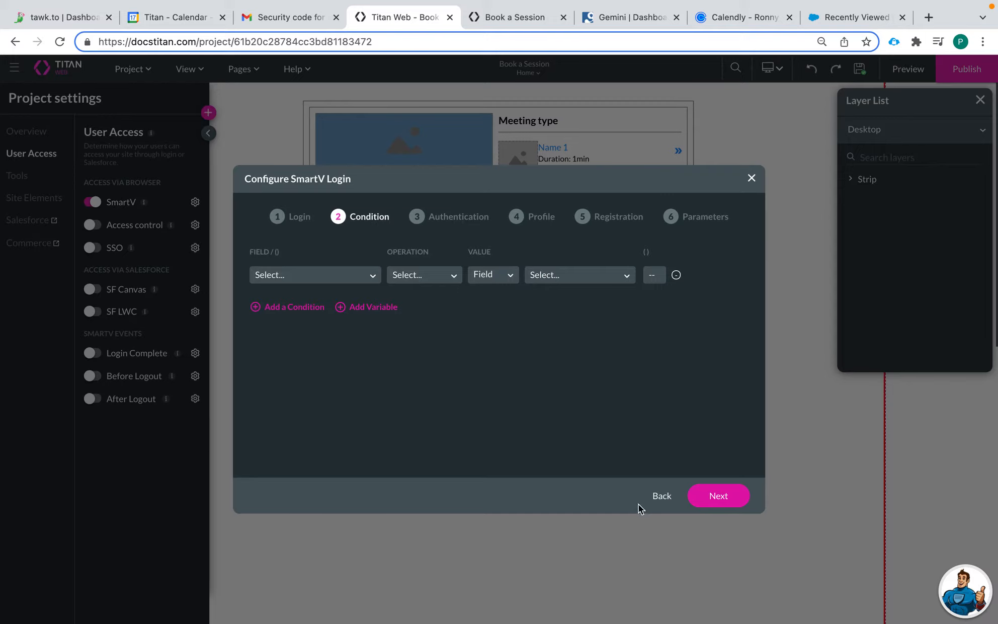
pyautogui.click(724, 497)
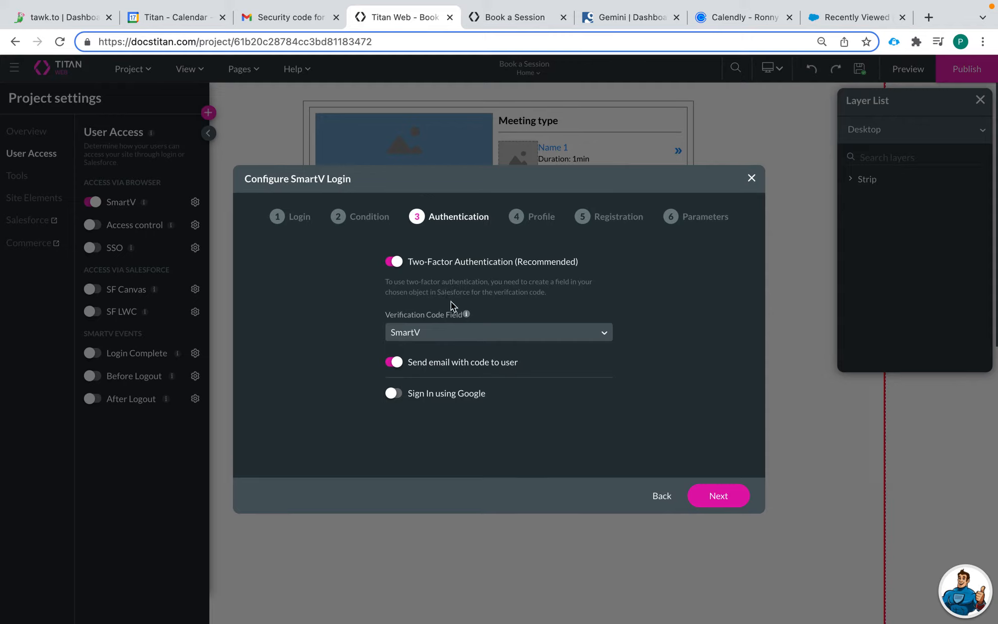
pyautogui.click(393, 332)
pyautogui.click(392, 332)
pyautogui.click(718, 495)
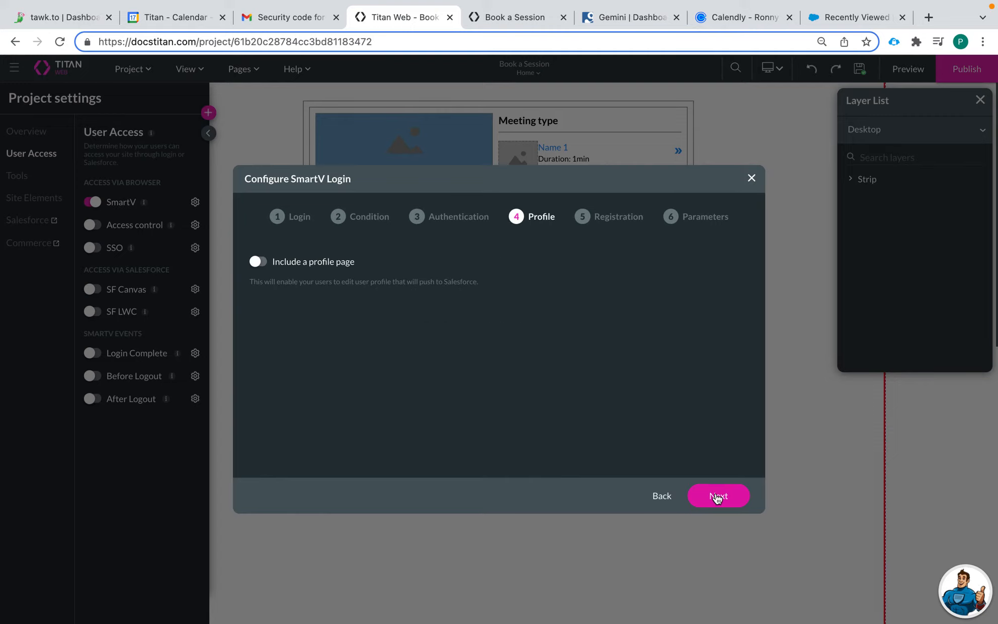
pyautogui.click(716, 497)
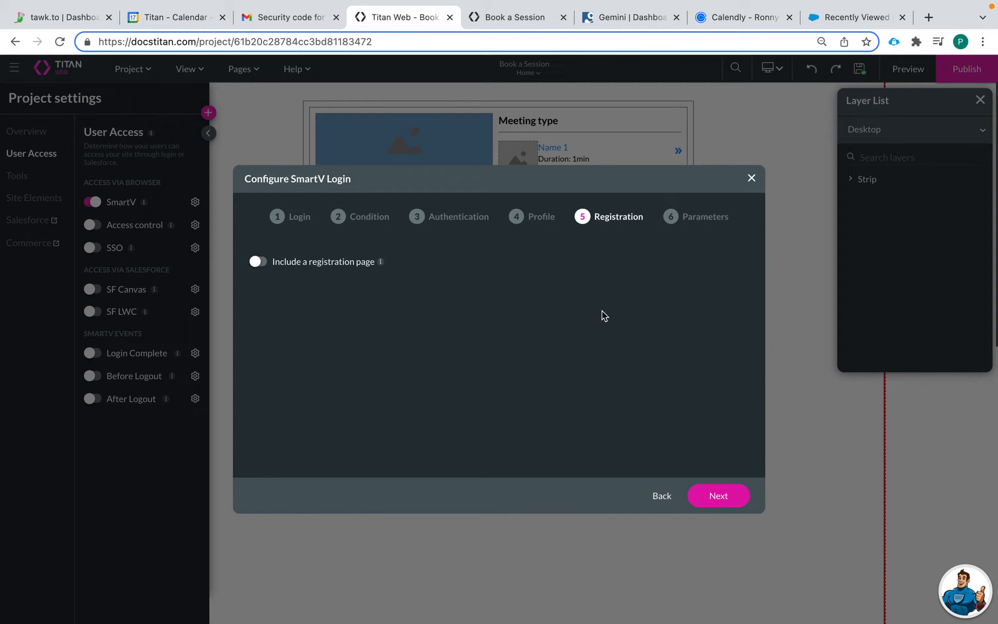
pyautogui.click(719, 495)
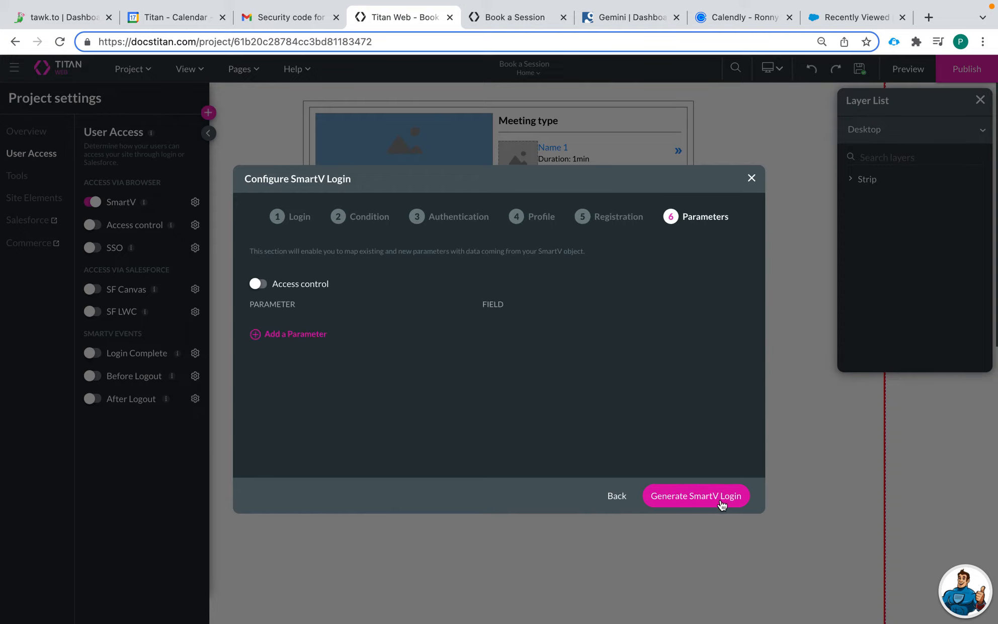
pyautogui.click(678, 500)
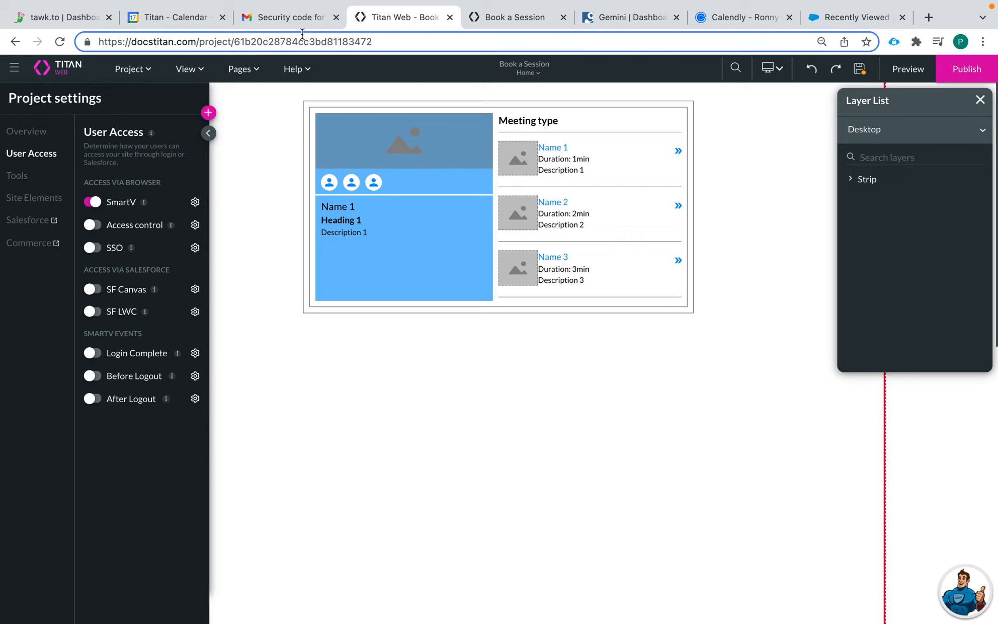
# Go to Pages > SmartV > Log In, choosing Save and Continue for the unsaved changes
pyautogui.click(250, 73)
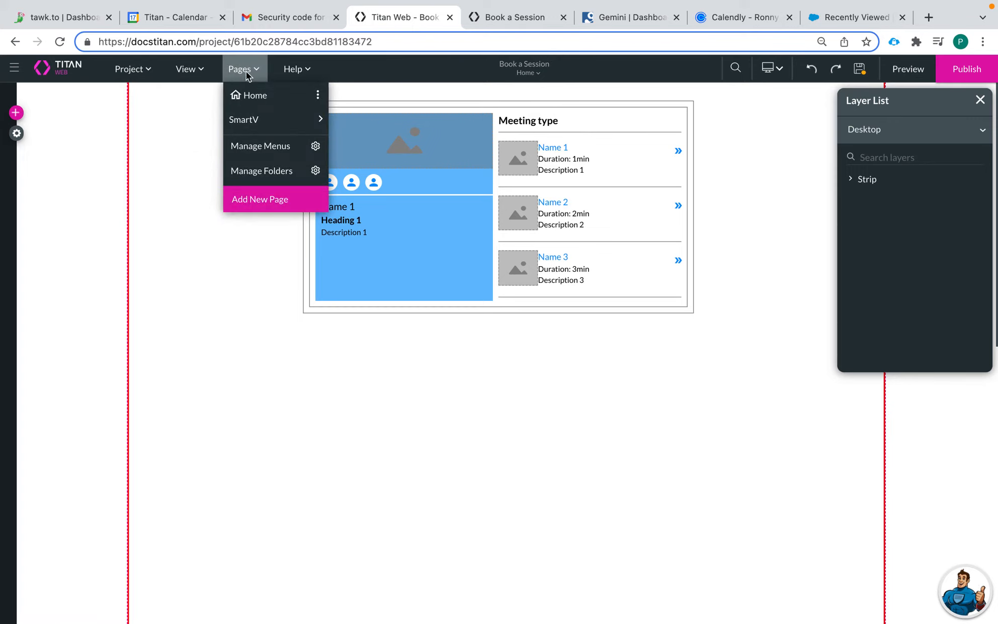
pyautogui.moveTo(260, 129)
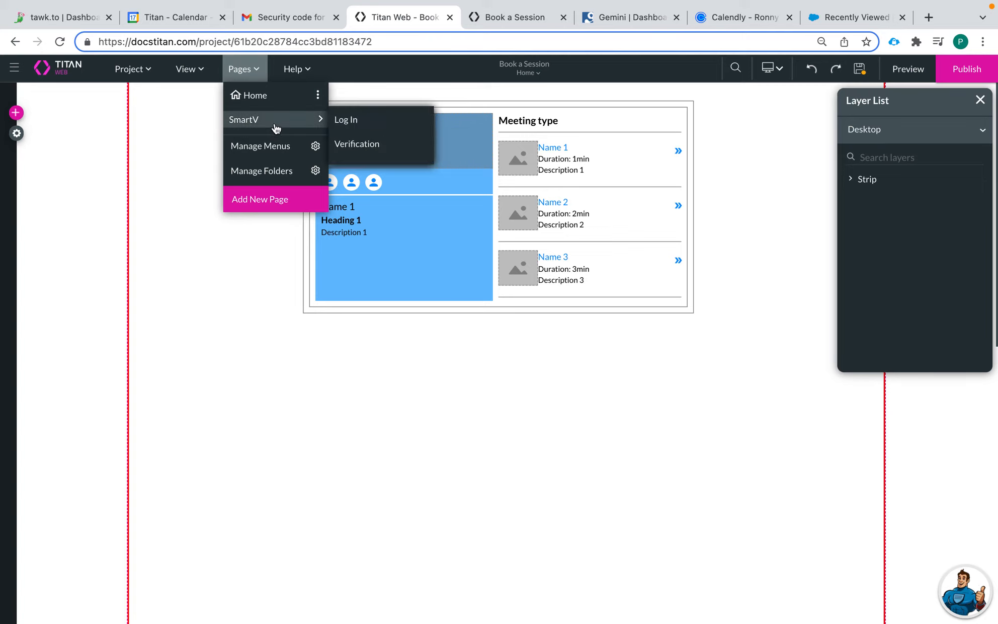
pyautogui.click(354, 120)
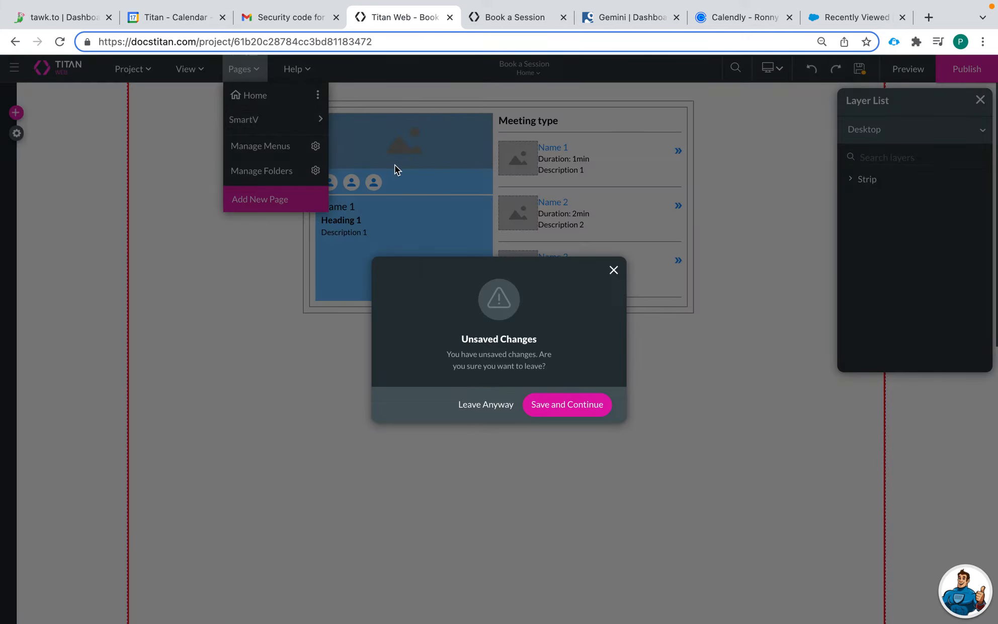
pyautogui.click(569, 408)
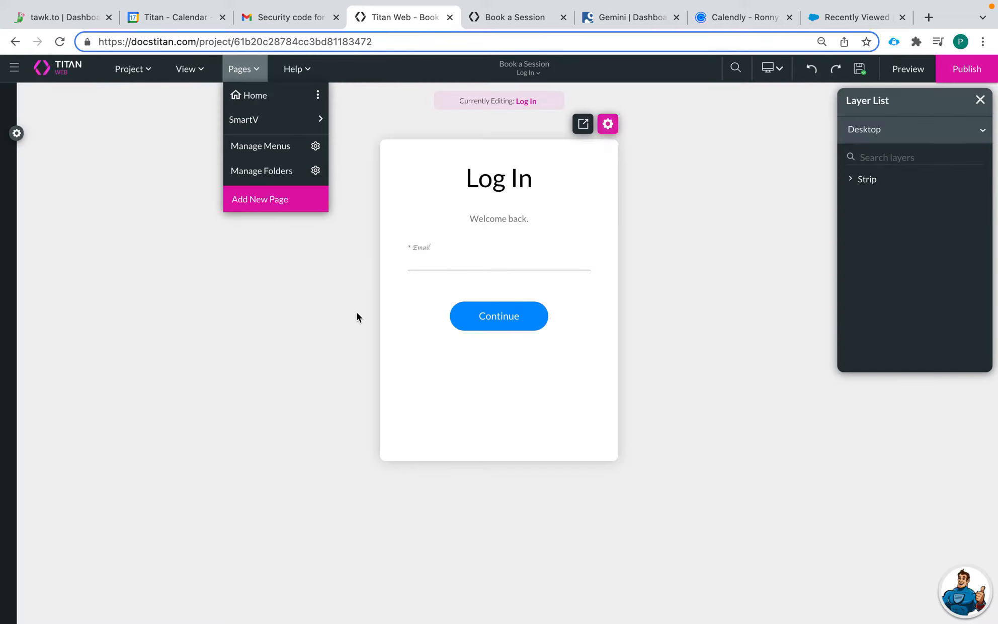
pyautogui.click(332, 307)
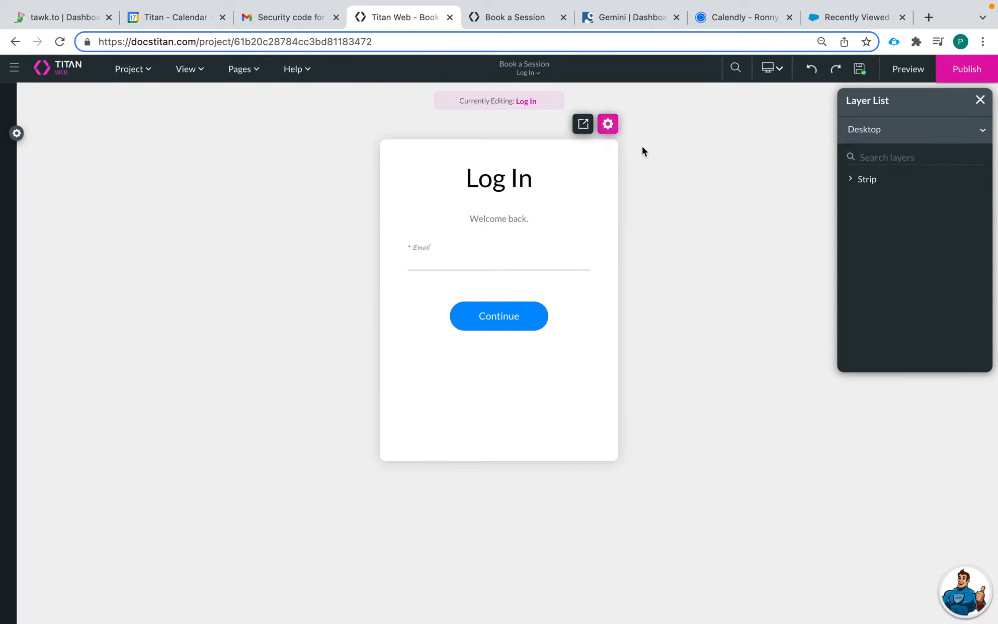
# In the login form settings, change Session Duration to 10 and tick Disable Session
pyautogui.click(463, 261)
pyautogui.click(606, 126)
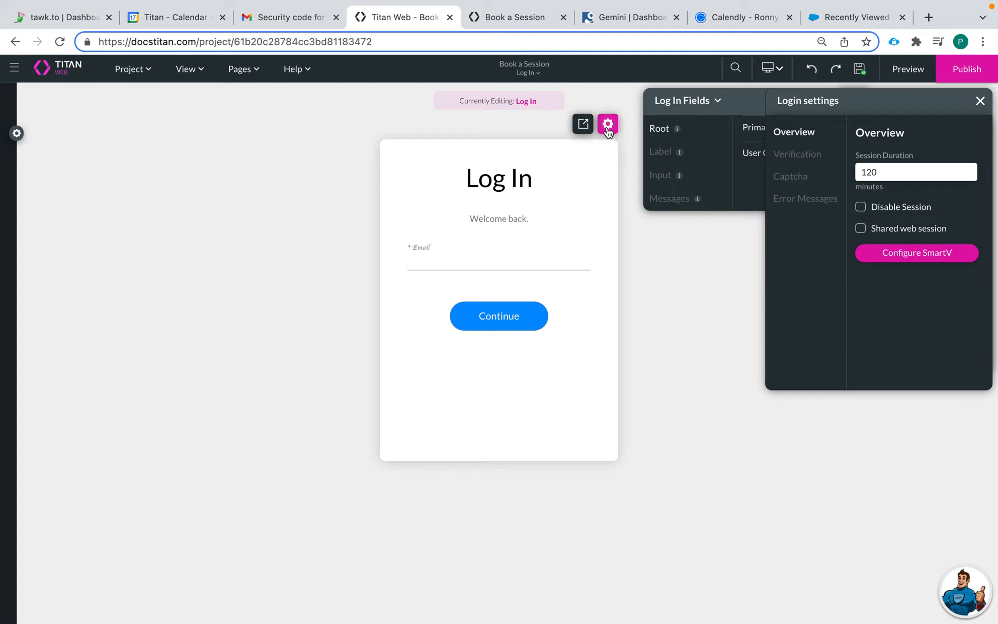
pyautogui.doubleClick(856, 173)
pyautogui.write('10')
pyautogui.click(860, 211)
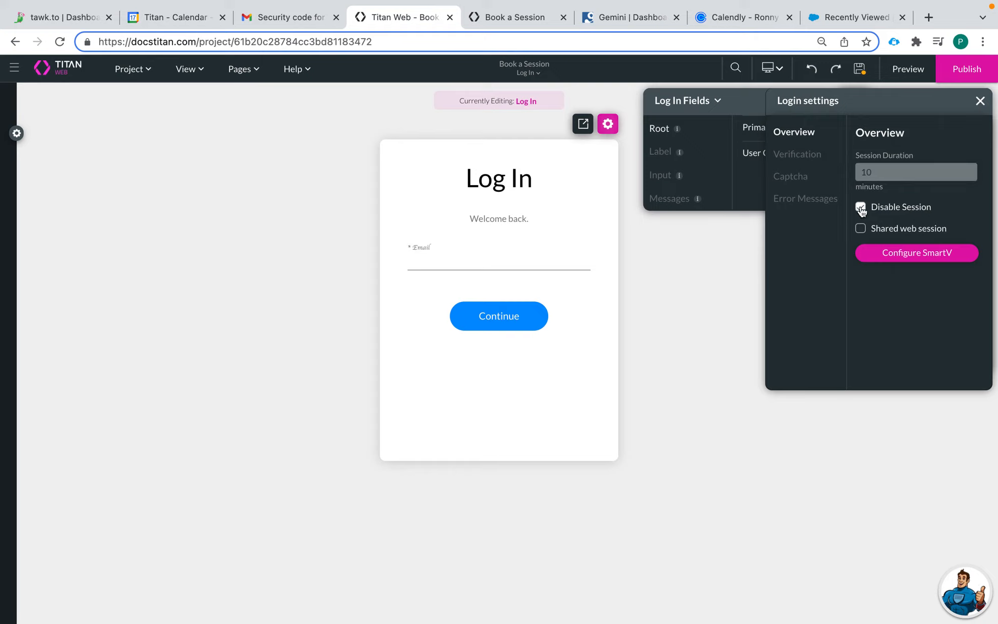